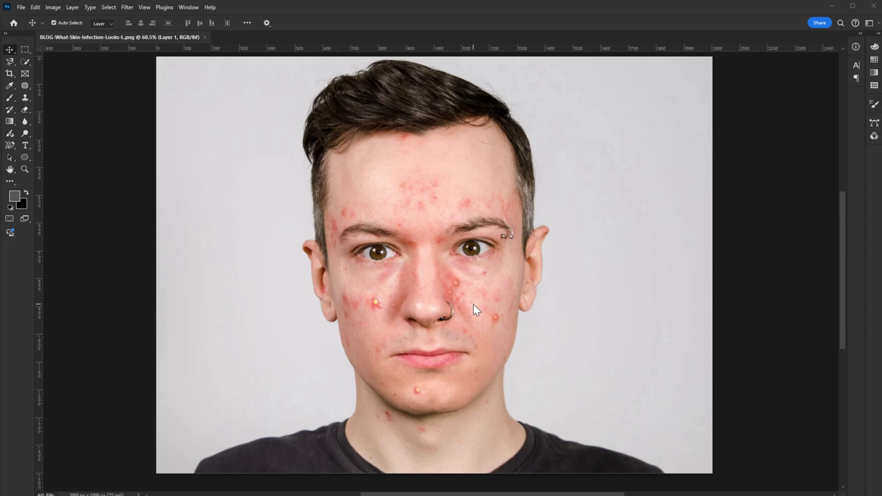
scroll(474, 310, up, 2)
- Manually heal red blemishes on the cheeks and chin with the Healing Brush, sampling clear skin
right_click(25, 85)
click(79, 101)
click(435, 189)
click(377, 191)
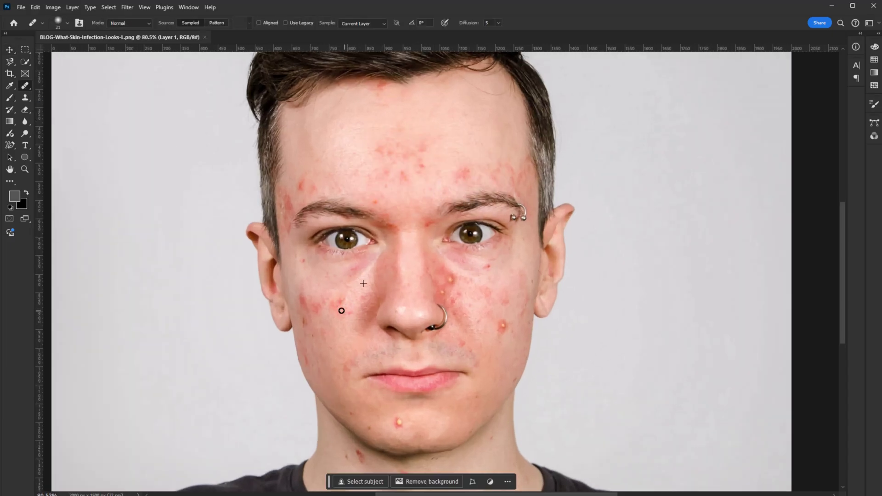
drag(341, 311, 309, 306)
click(320, 311)
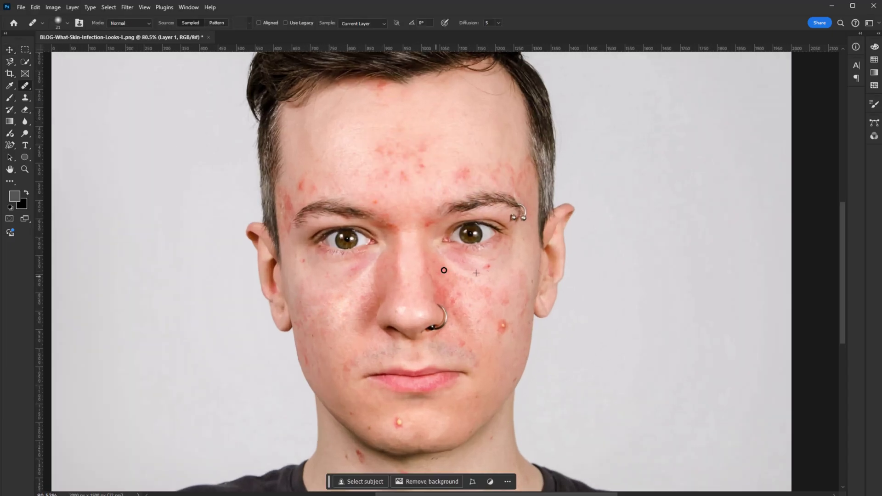
click(448, 298)
click(495, 278)
click(501, 323)
click(402, 421)
- Remove the forehead blemishes with the Spot Healing Brush
right_click(24, 86)
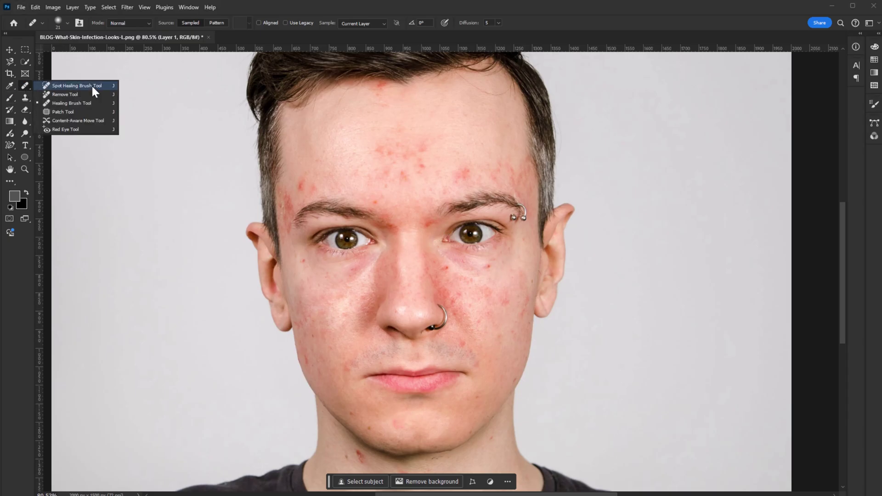
click(94, 91)
drag(449, 178, 490, 163)
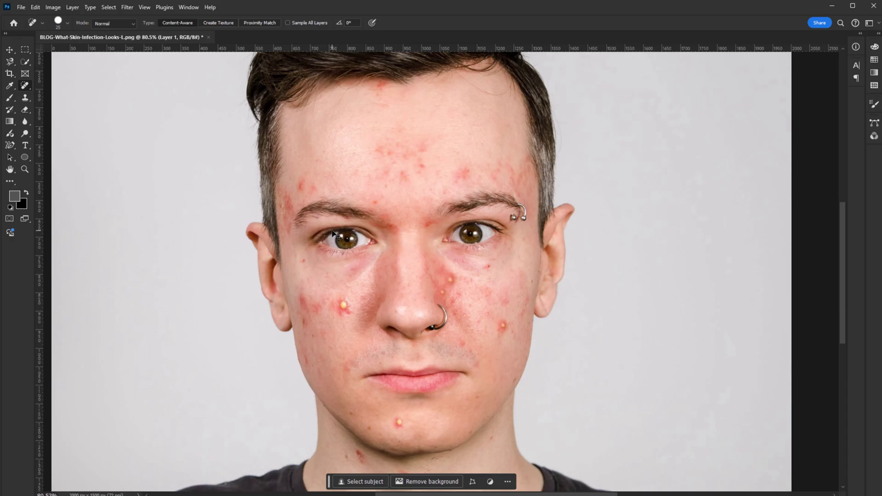
- Run a Retouch4me cloud retouch with Heal enabled, then search the web for retouch4me
click(165, 9)
mouse_move(191, 48)
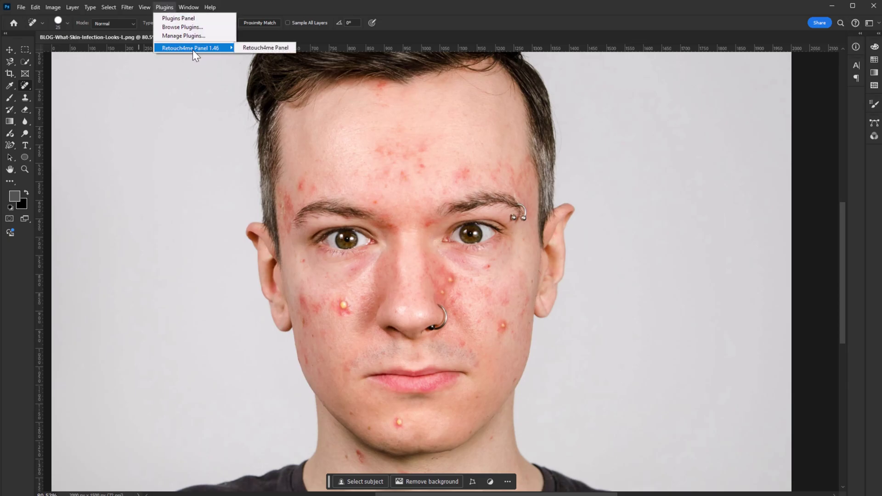
click(274, 48)
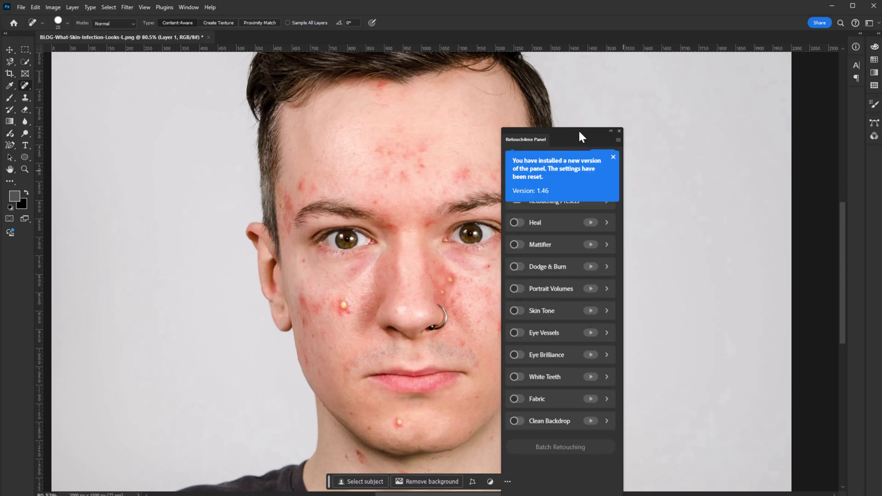
mouse_move(579, 128)
mouse_down()
mouse_move(592, 63)
mouse_move(600, 62)
mouse_up()
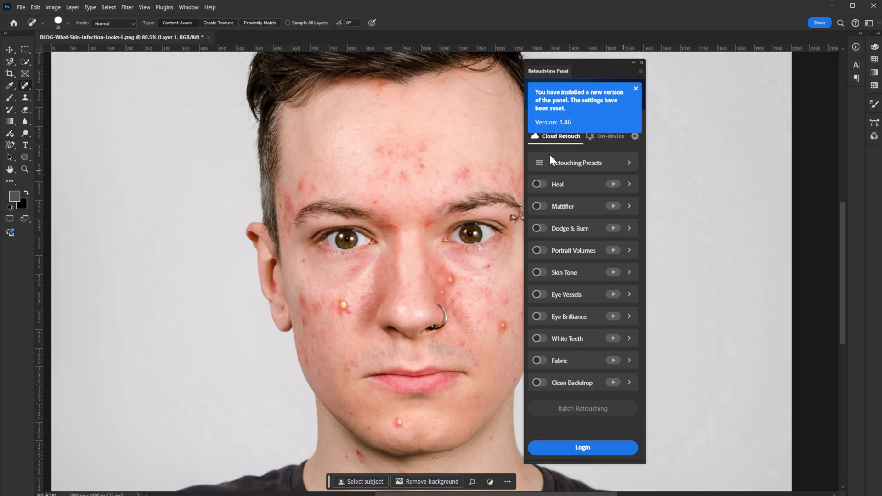
click(539, 185)
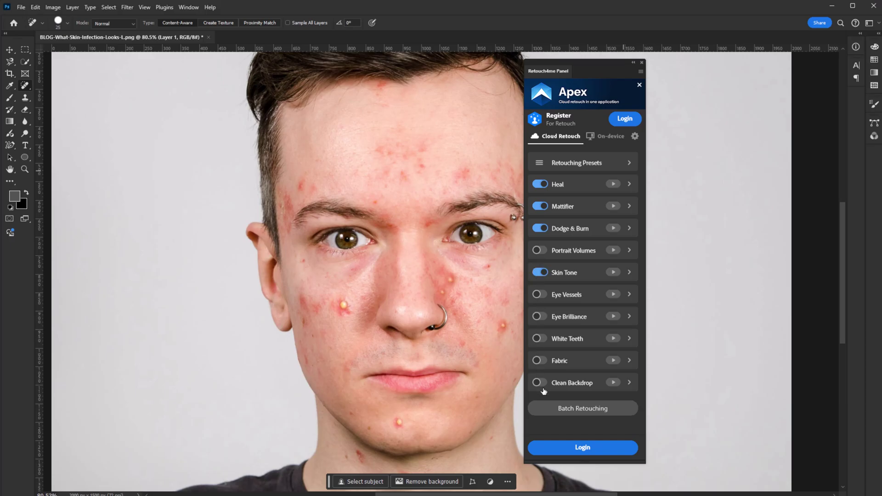
click(586, 450)
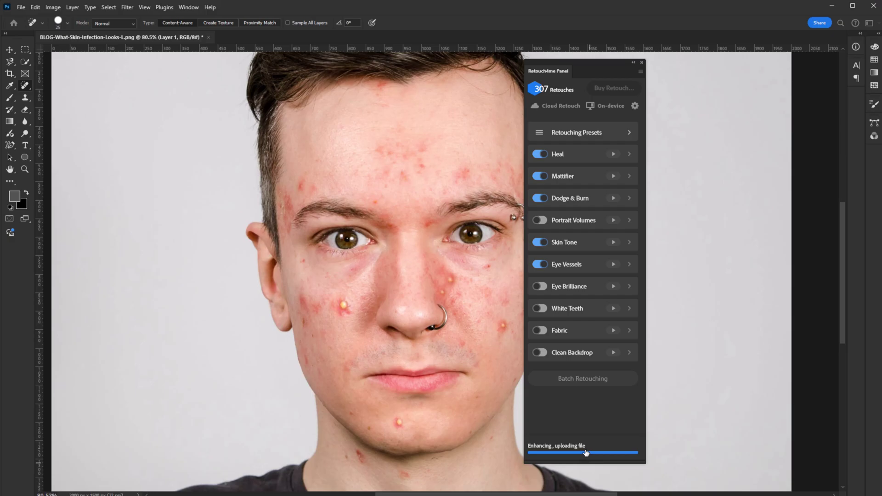
drag(236, 348, 303, 415)
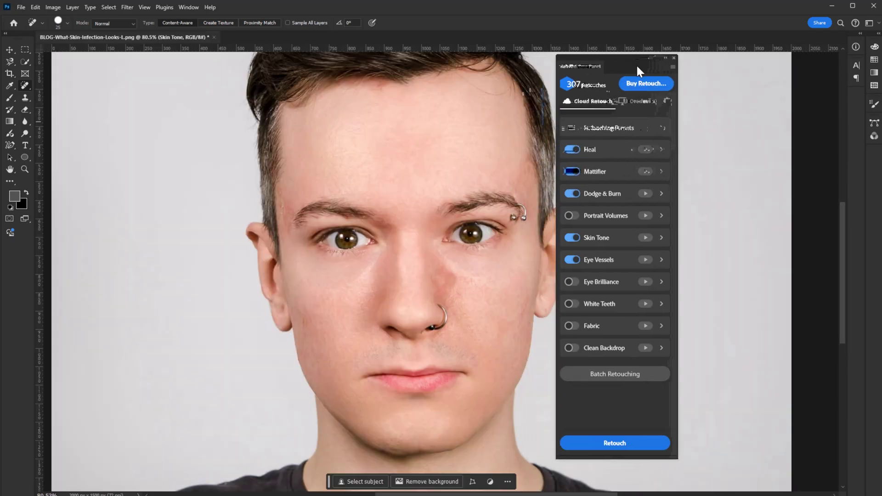
text(retouch4me)
key(Return)
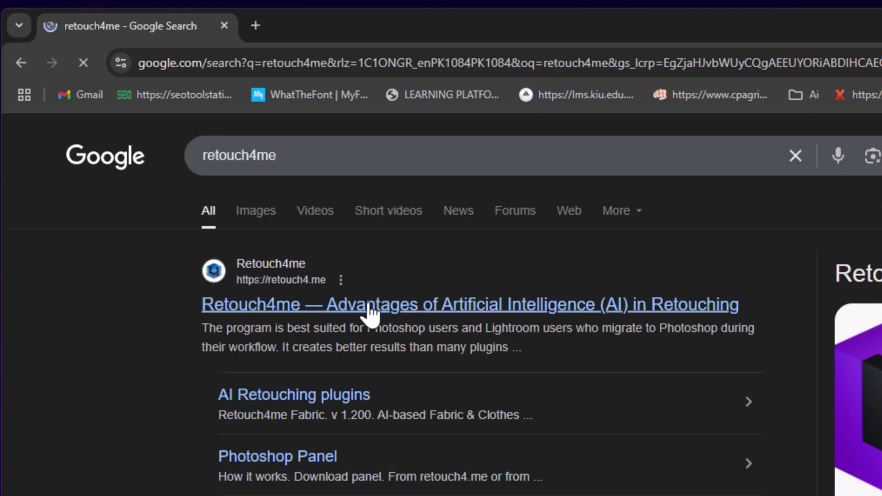
- Visit the retouch4.me site from the search results and go to the personal Account page
click(365, 304)
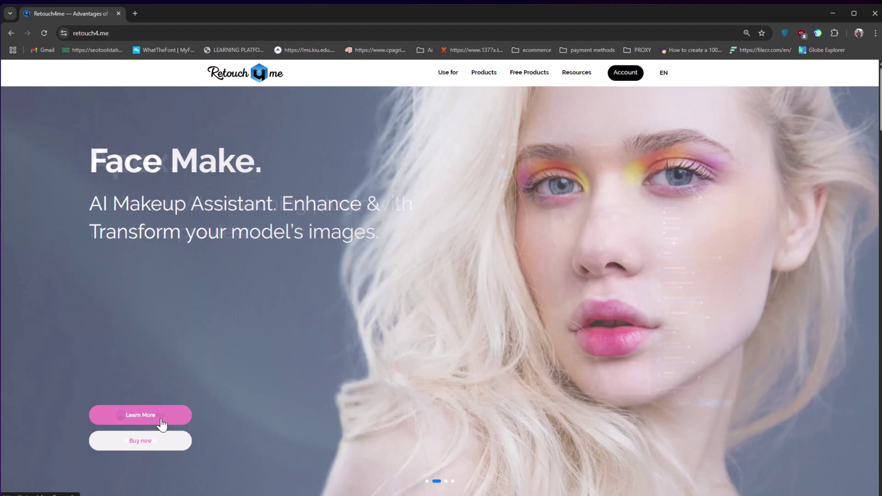
scroll(178, 369, down, 5)
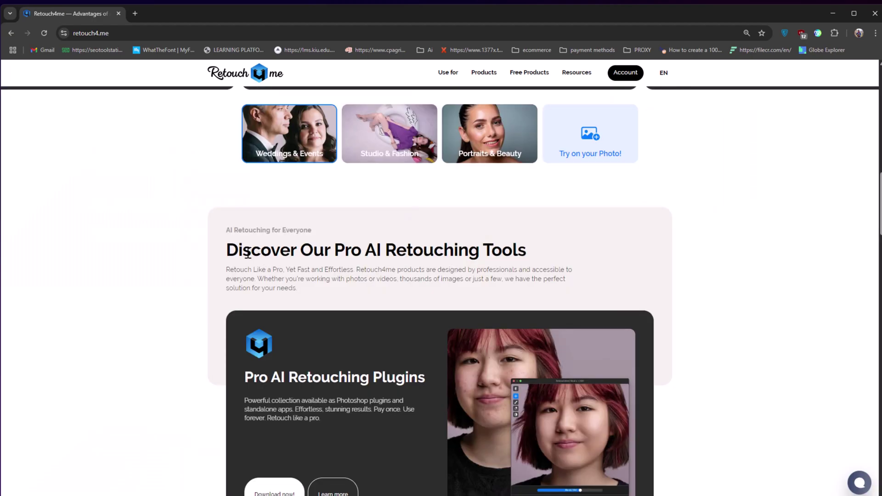
scroll(229, 247, down, 3)
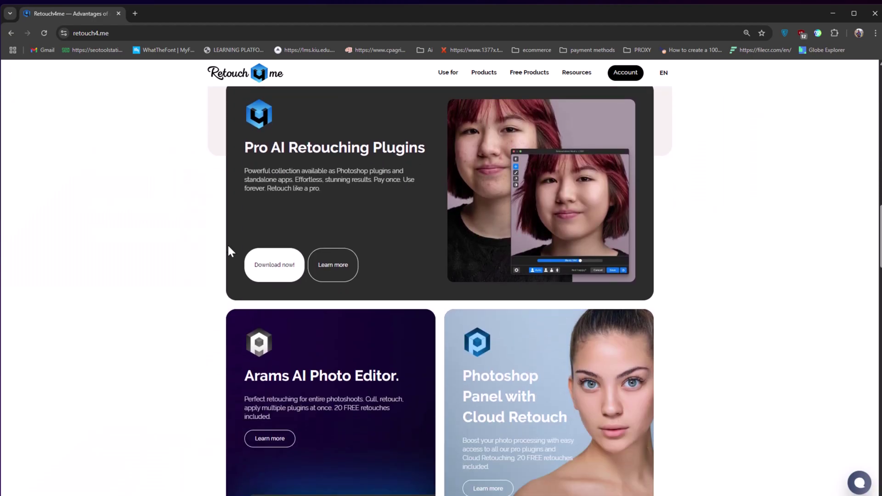
scroll(229, 247, down, 2)
scroll(228, 247, down, 3)
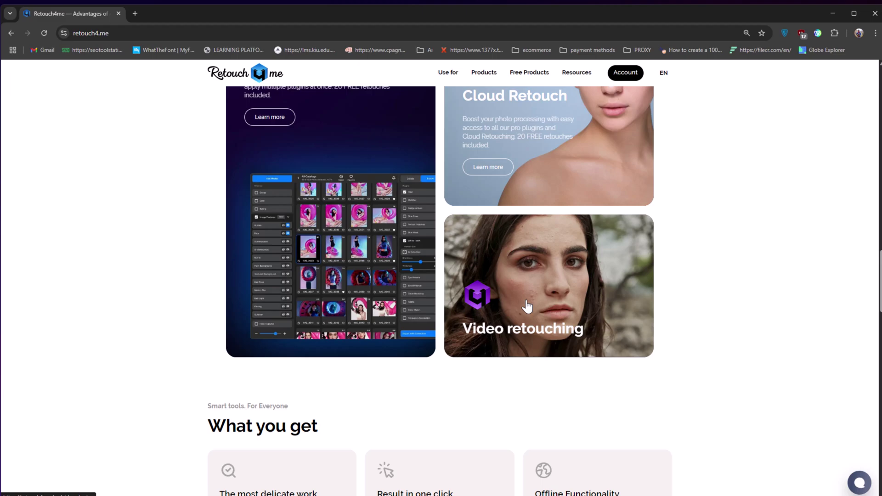
scroll(529, 319, up, 1)
scroll(523, 317, up, 2)
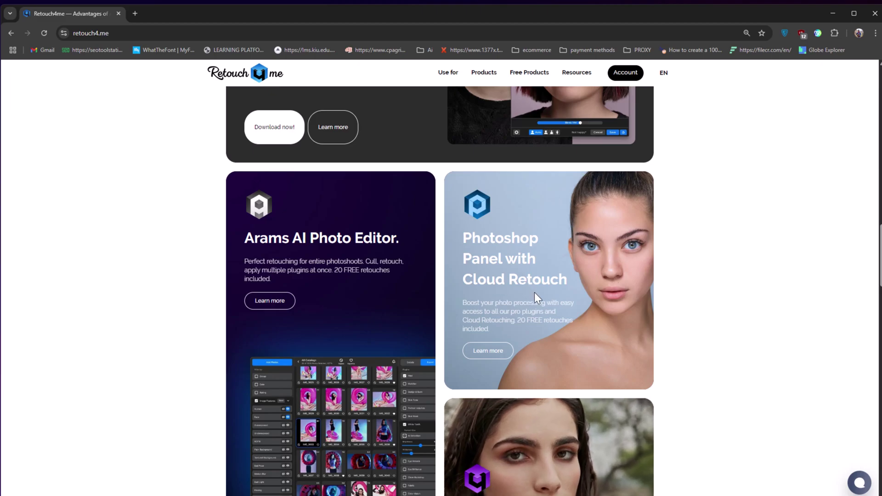
click(534, 293)
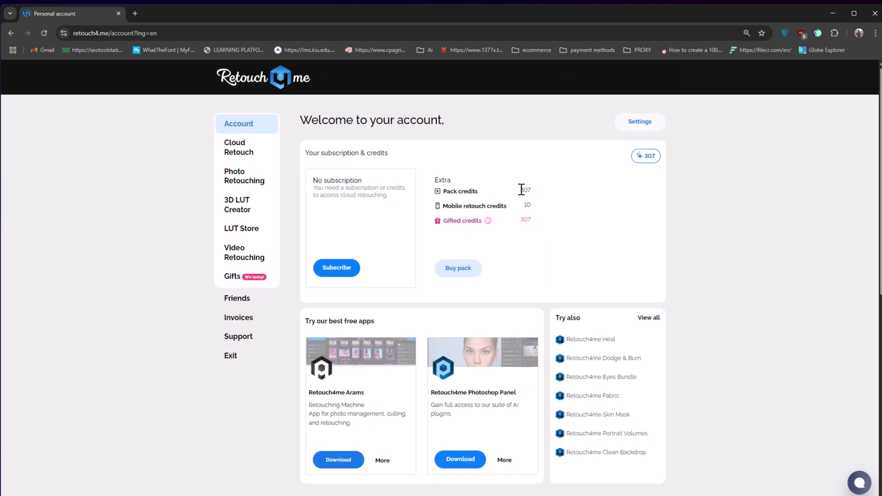
- Download the Retouch4me Photoshop Panel 1.46 package from the account page
click(461, 459)
click(455, 323)
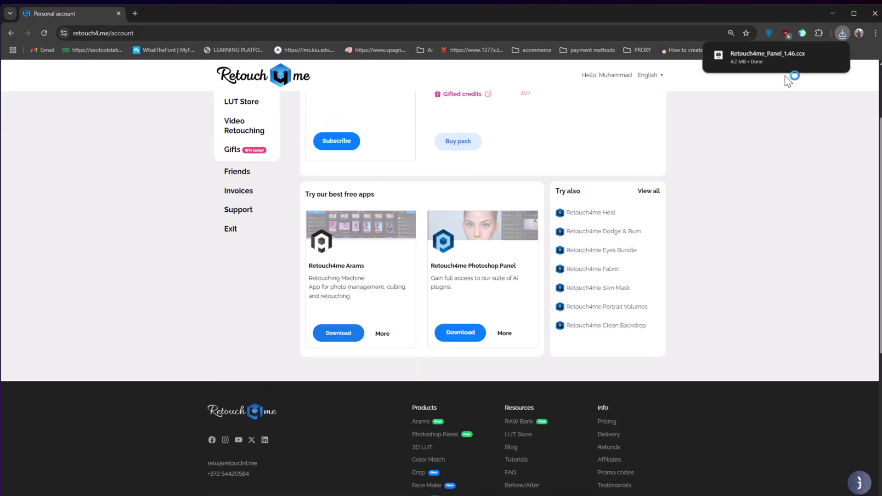
- Install the downloaded .ccx, replacing the current panel version and approving the third-party plugin
click(754, 72)
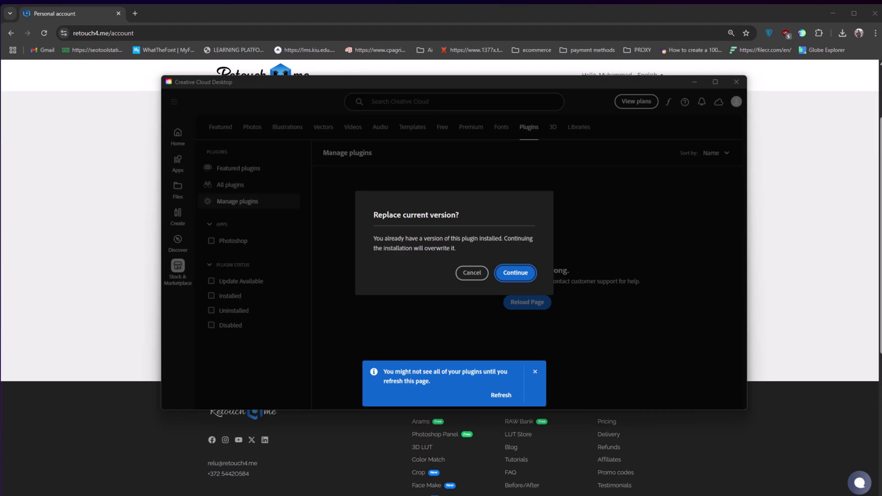
click(518, 273)
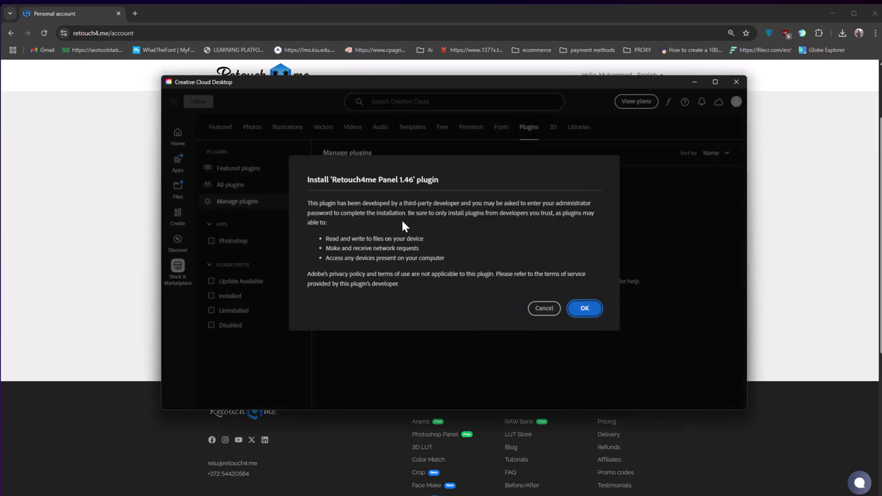
click(577, 308)
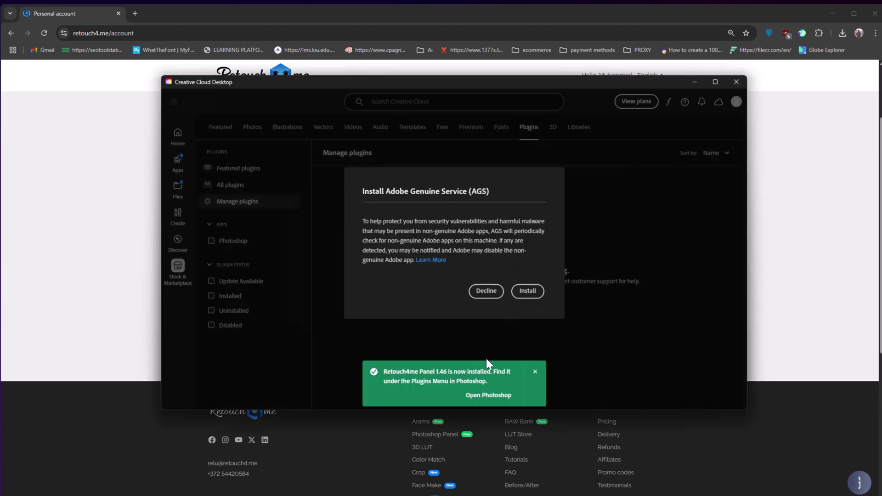
click(536, 374)
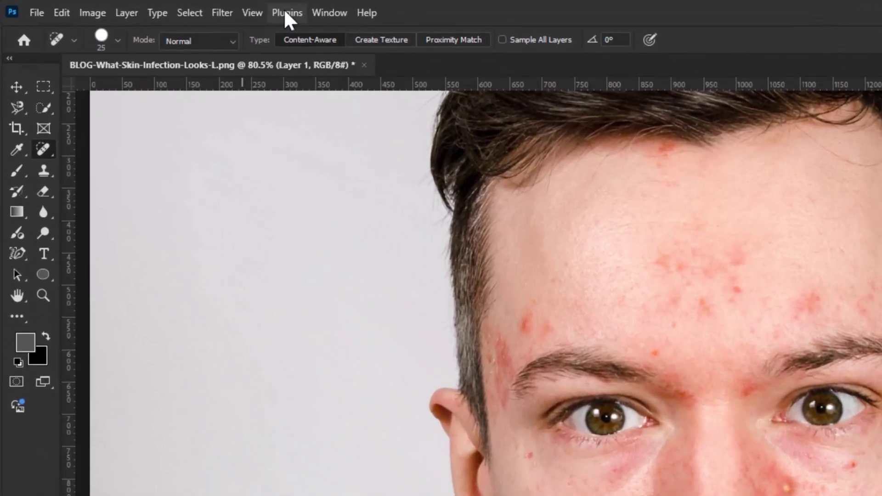
- Reopen the Retouch4me panel from the Plugins menu, now logged in with 306 retouches
click(297, 14)
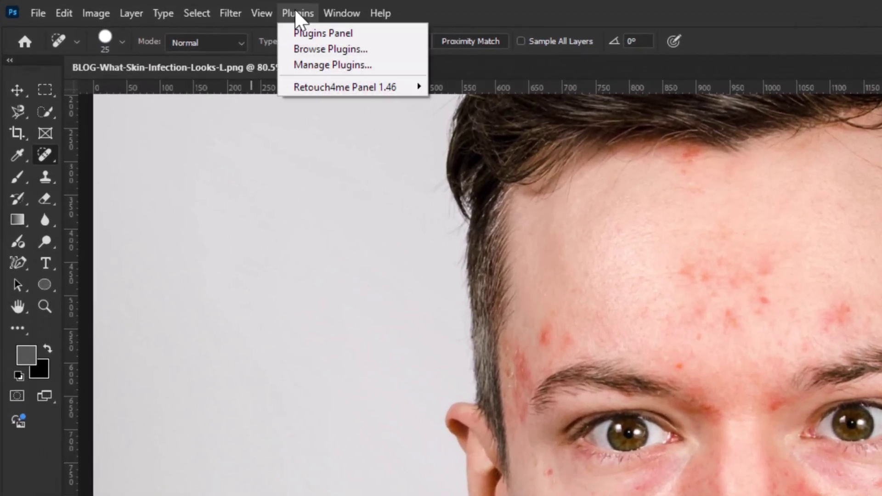
mouse_move(345, 88)
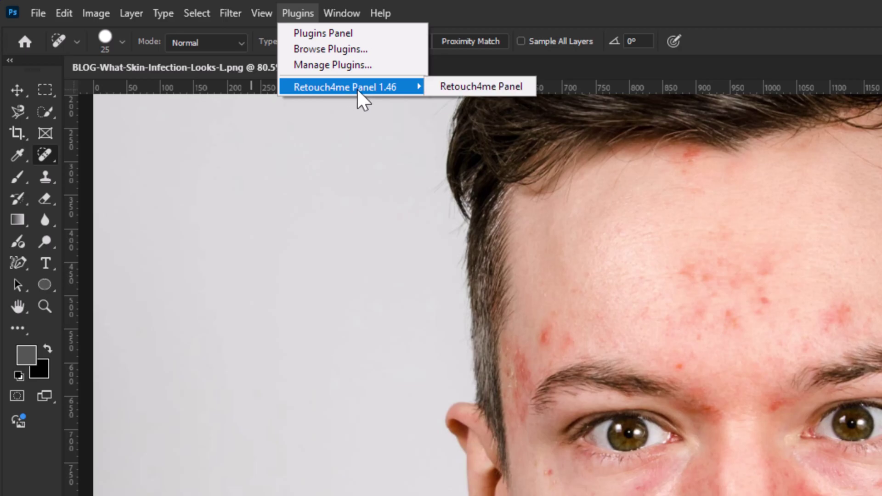
click(497, 88)
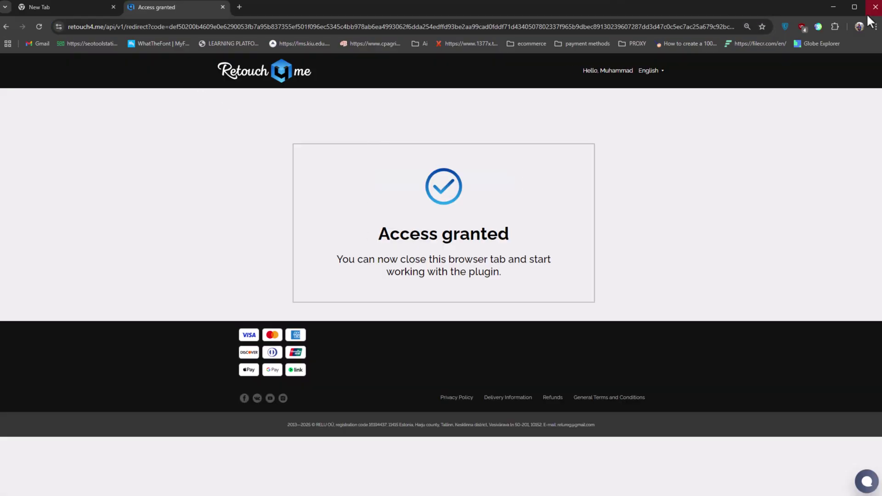
- Close the access-granted page, enable Heal and Mattifier alongside the other effects, and run the cloud retouch
click(874, 9)
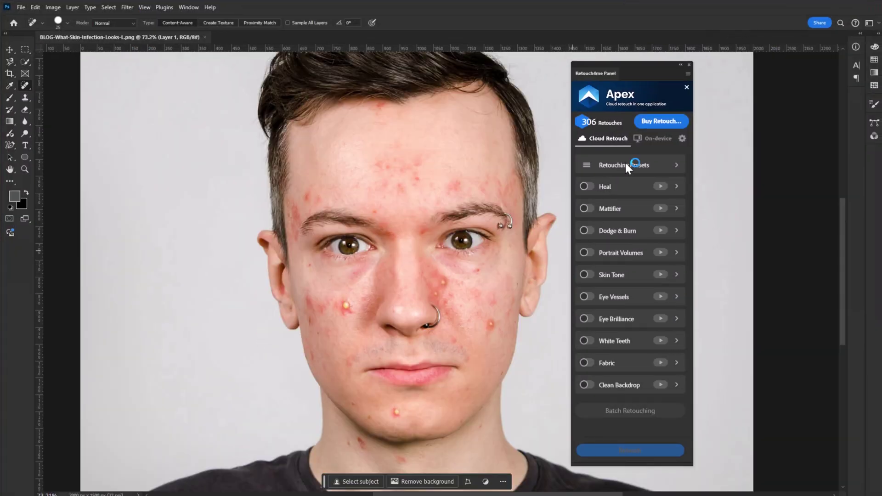
click(674, 164)
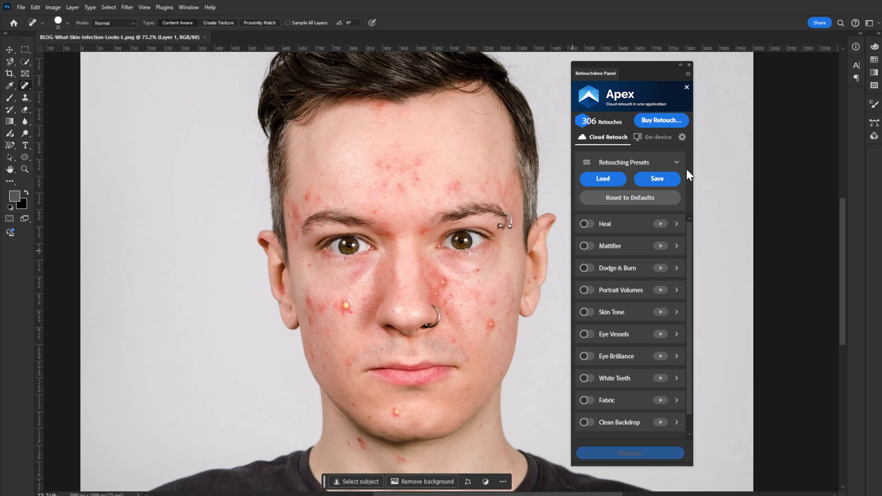
click(675, 163)
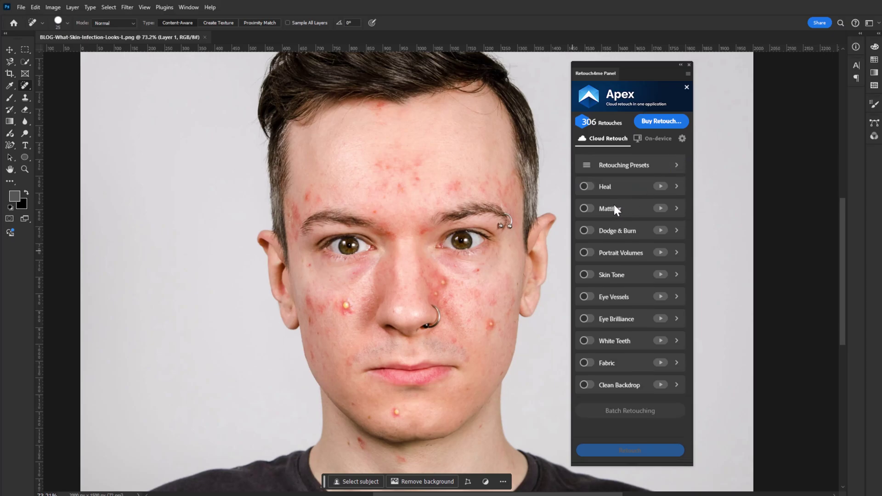
click(585, 186)
click(586, 209)
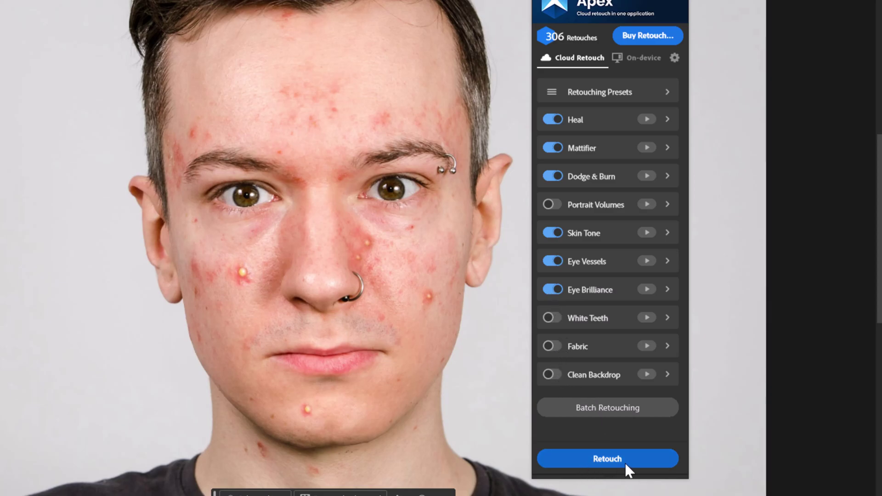
click(578, 462)
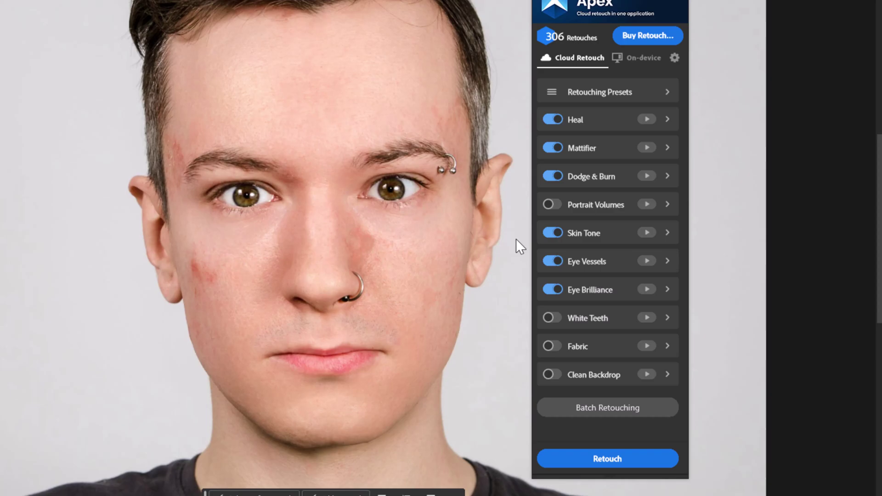
- Show the Layers panel and toggle Eye Vessels, Dodge Burn and Skin Tone layers to compare the result
key(F7)
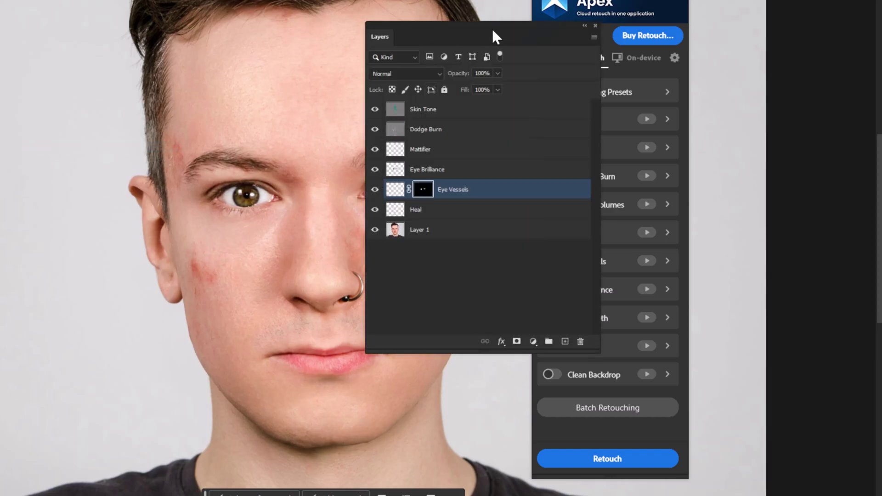
drag(491, 28, 608, 66)
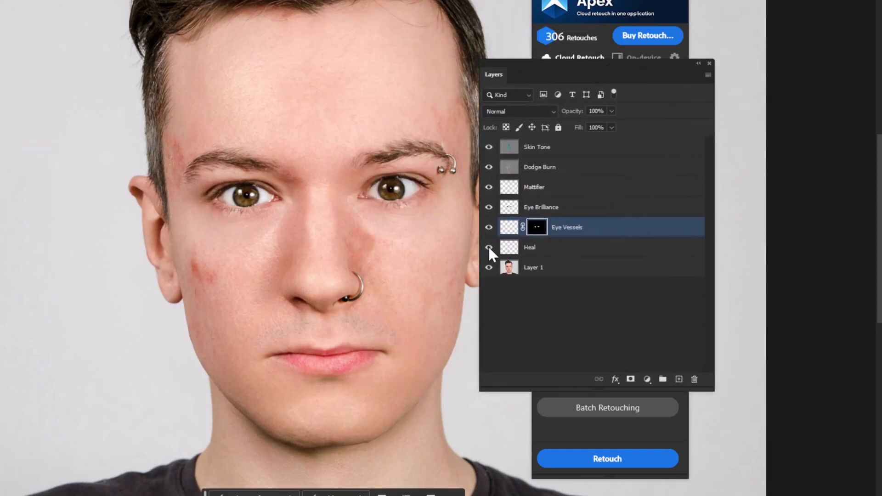
click(489, 227)
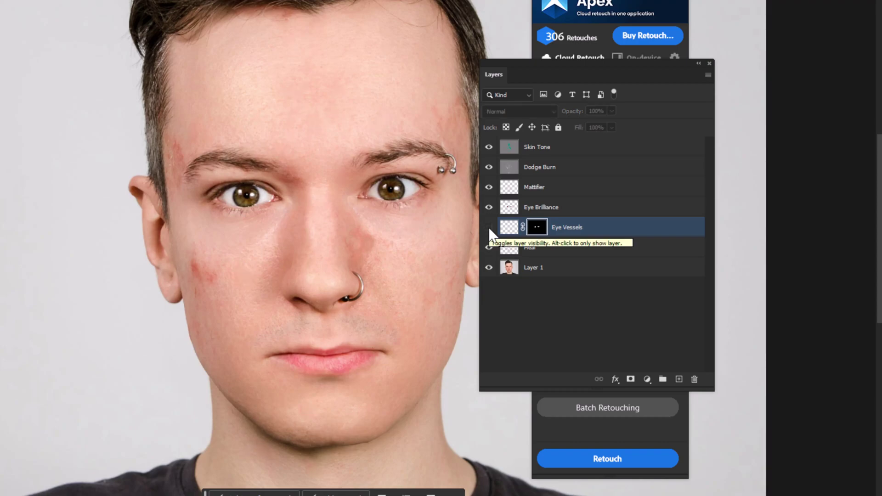
click(485, 202)
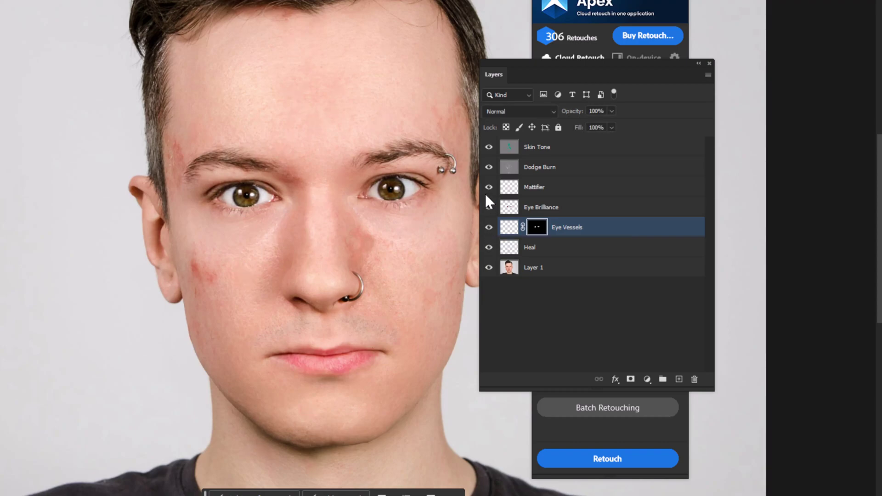
click(489, 167)
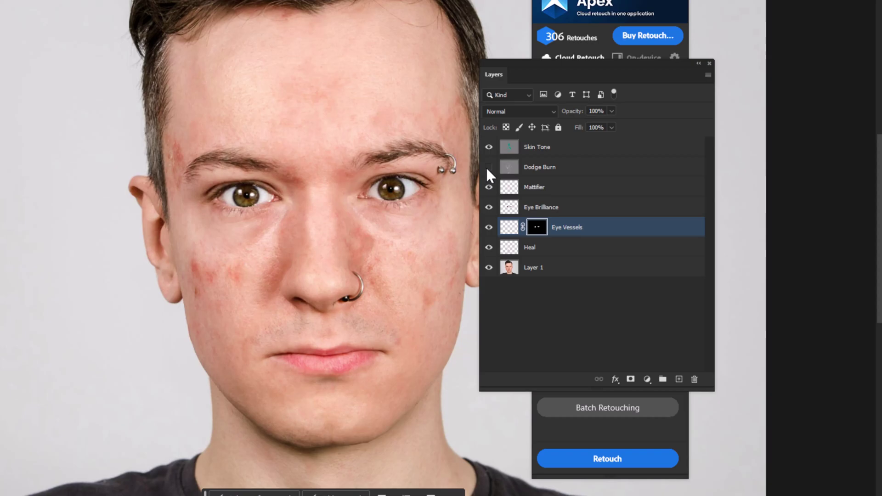
click(488, 167)
click(489, 147)
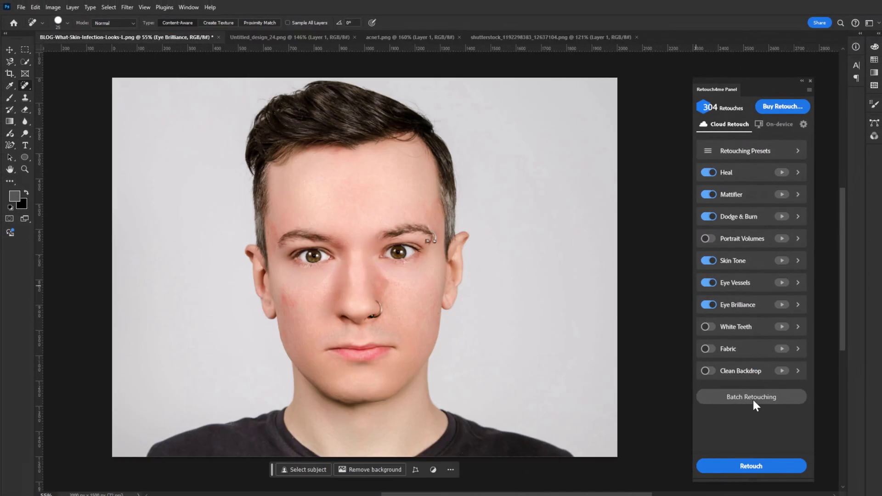
- Try Batch Retouching and cancel the Select Folder dialog without choosing a folder
click(755, 400)
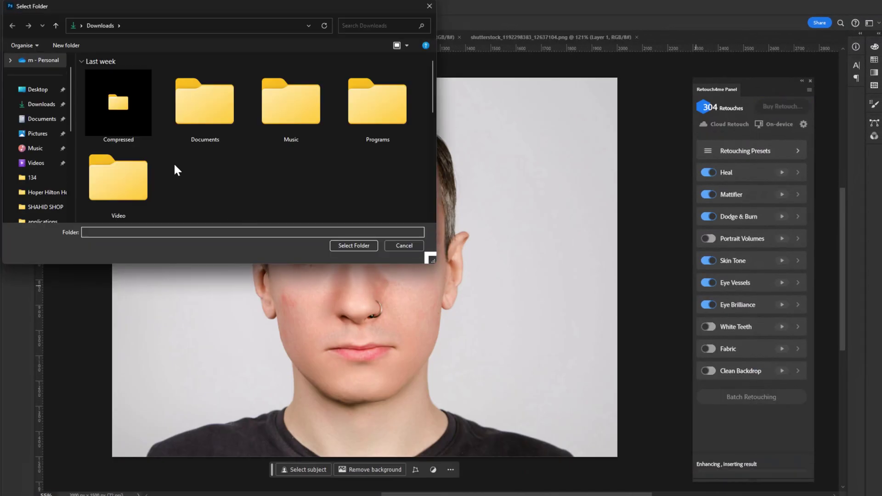
scroll(204, 169, up, 2)
click(353, 245)
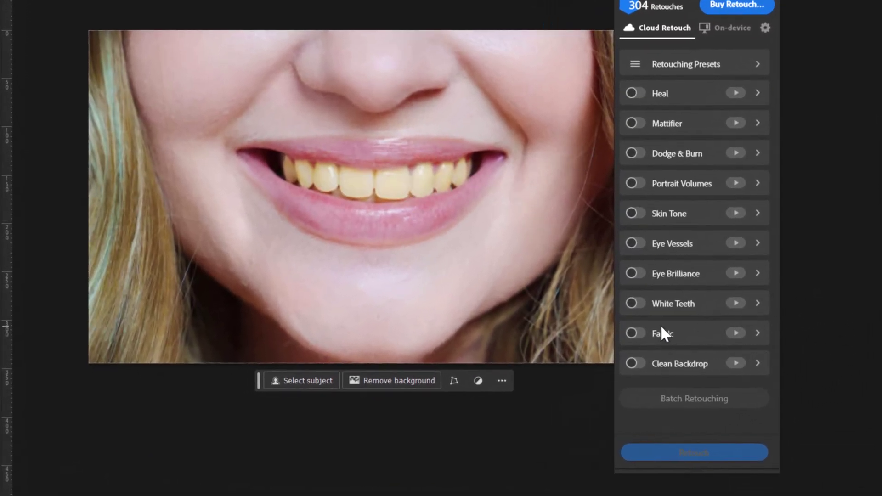
- Retouch the smile photo with only the White Teeth effect enabled
click(638, 306)
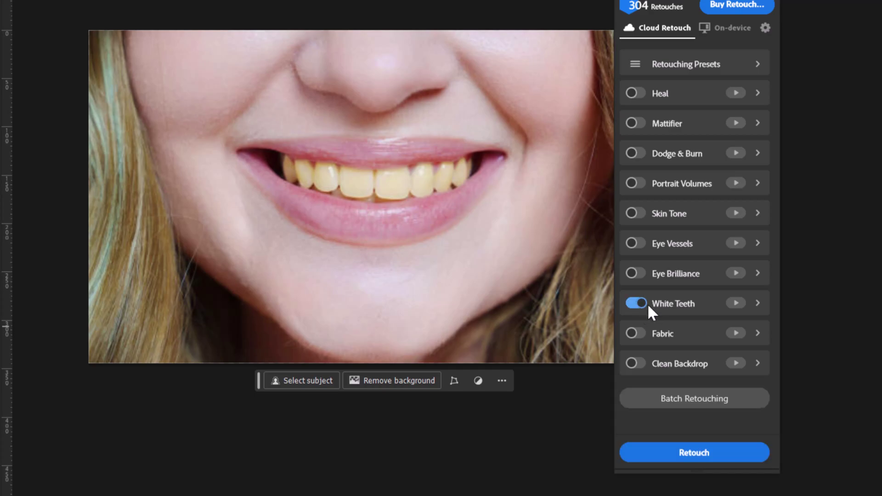
click(702, 448)
- Raise White Teeth to Whiten 73 and Brighten 63 and rerun the retouch
click(757, 303)
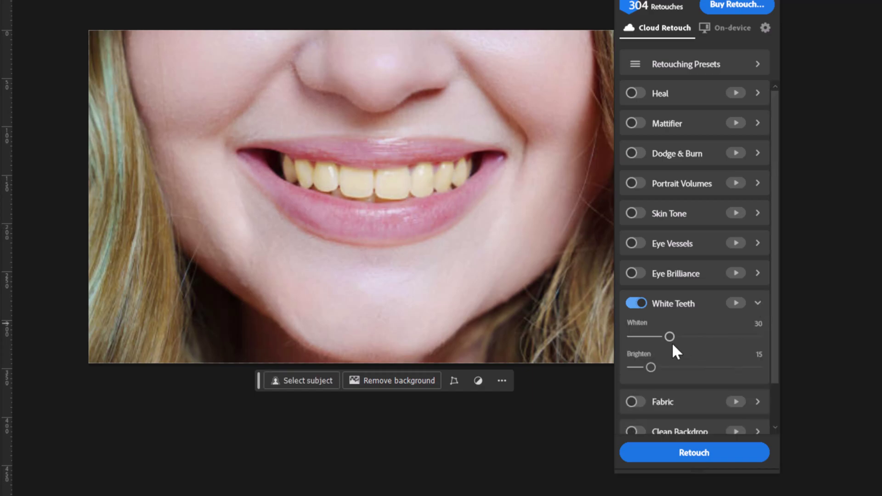
drag(672, 337, 722, 339)
drag(698, 370, 709, 370)
click(706, 455)
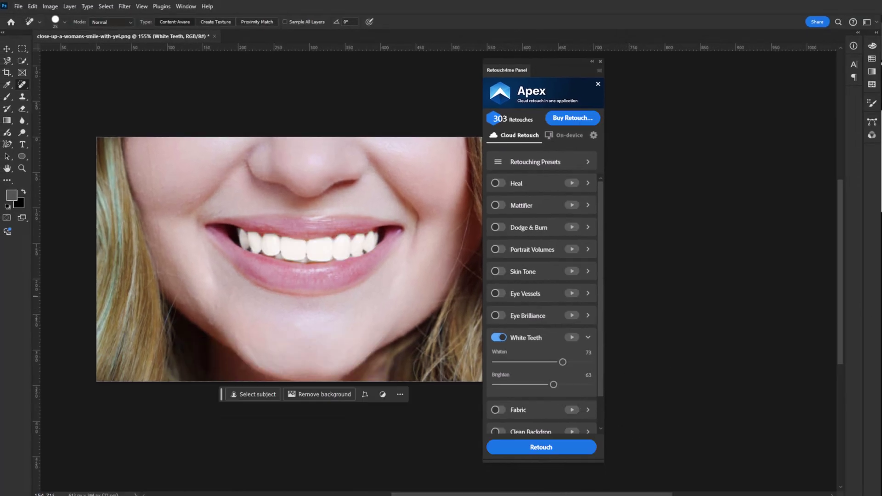
- Undo and redo the whitening repeatedly to compare before and after
key(ctrl+z)
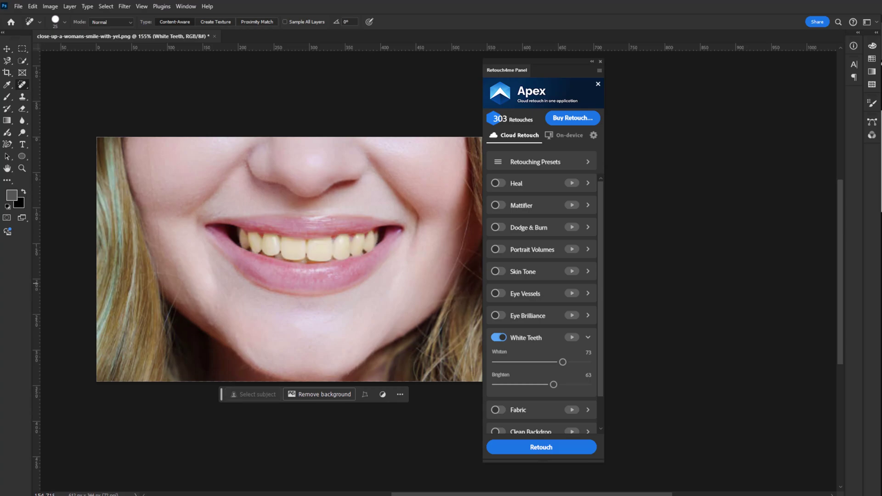
key(ctrl+shift+z)
key(ctrl+z)
key(ctrl+shift+z)
key(ctrl+z)
key(ctrl+shift+z)
key(ctrl+z)
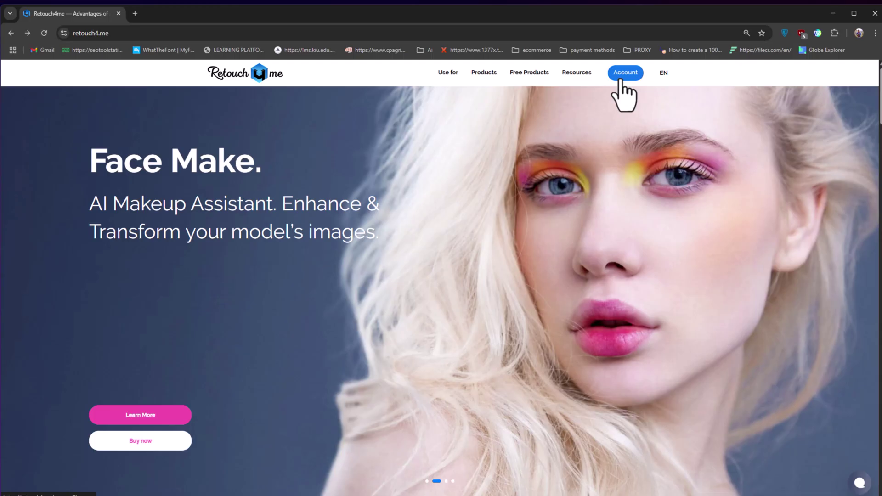